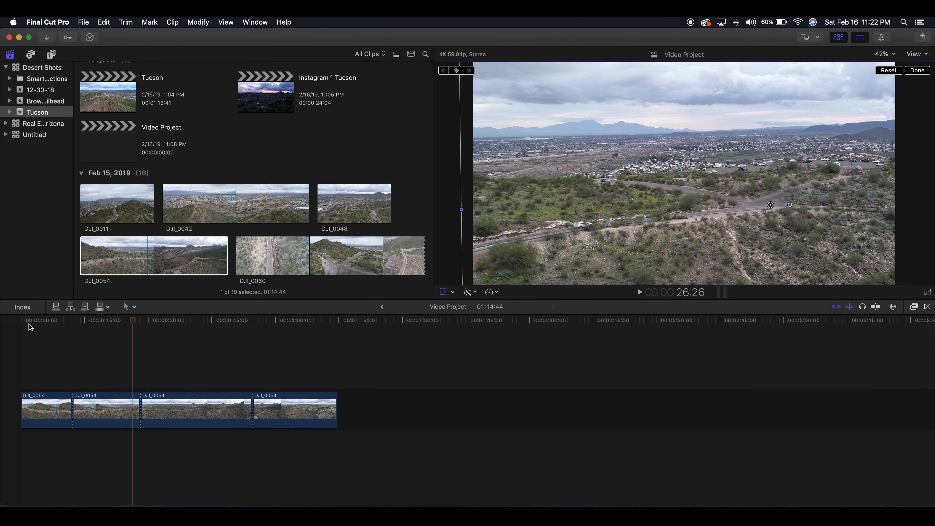
Play back the project from the beginning and look over the viewer's display options
left_click(22, 323)
key("space")
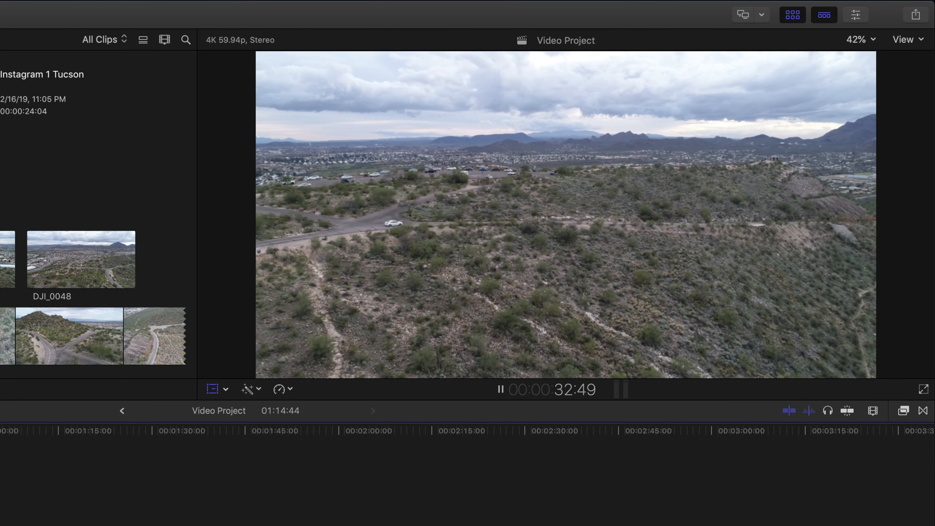
left_click(908, 40)
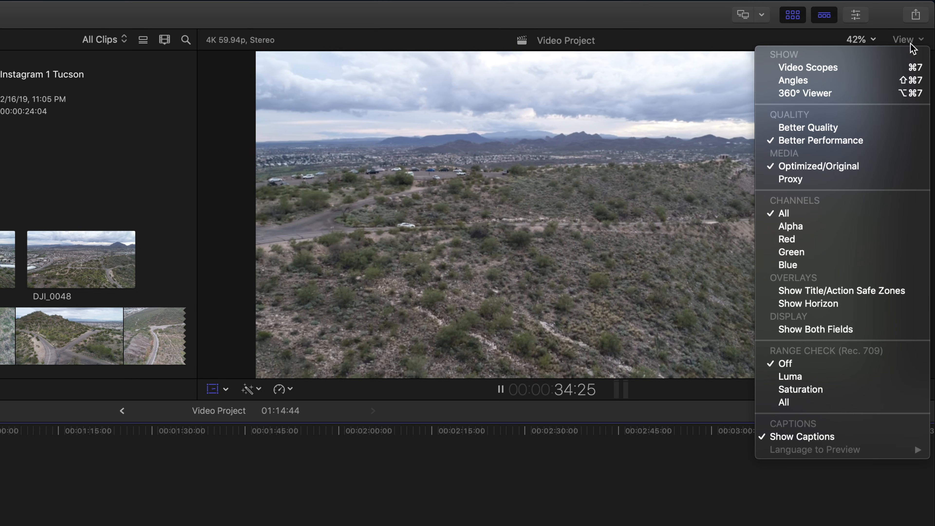
left_click(823, 185)
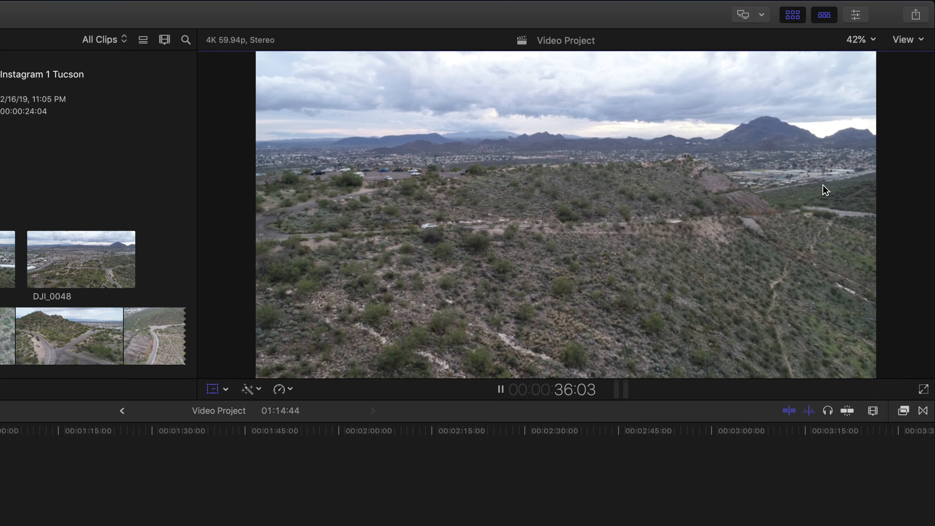
key("space")
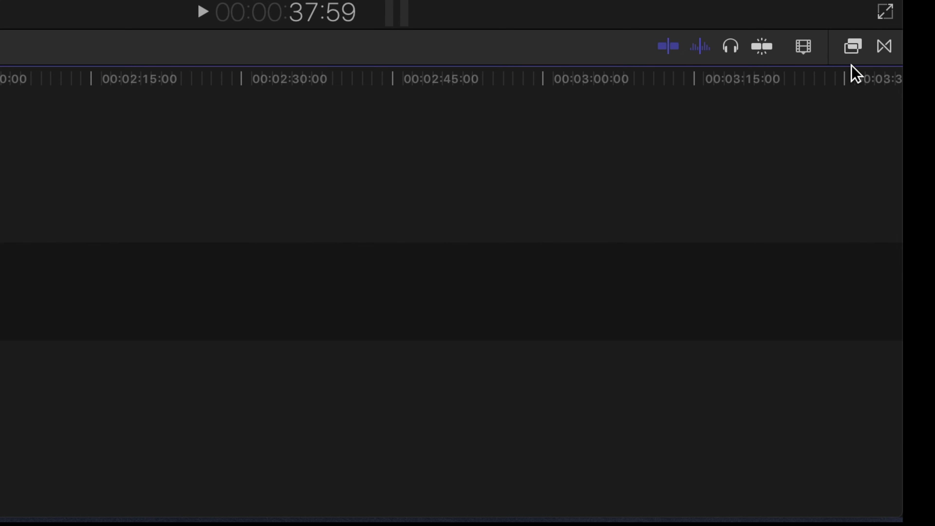
Examine the installed transitions by category, including 360°, Blurs, Dissolves, Lights, Movements, Replicator/Clones, Stylized and Wipes
left_click(884, 47)
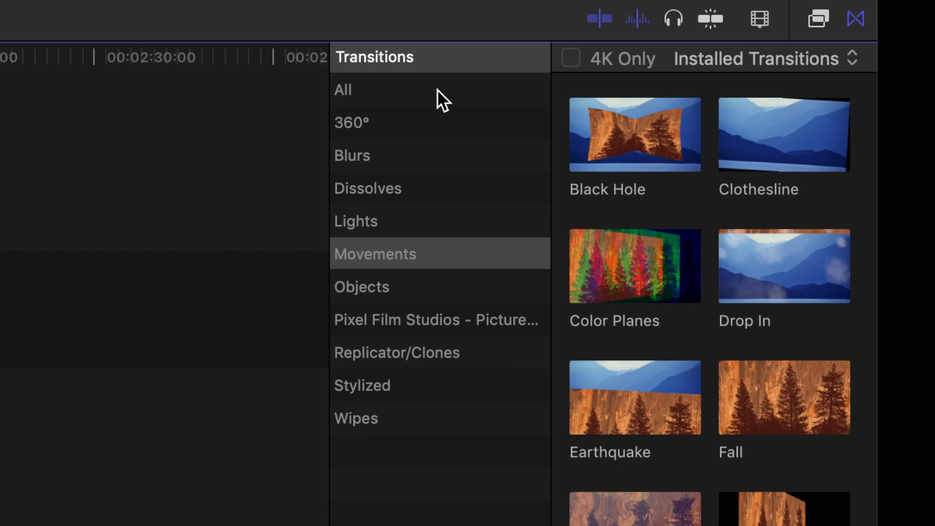
left_click(402, 96)
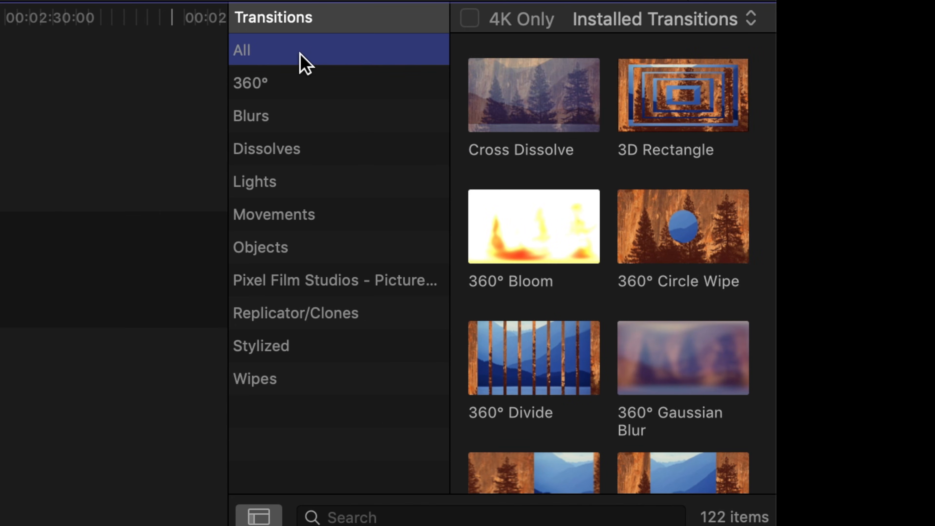
left_click(318, 87)
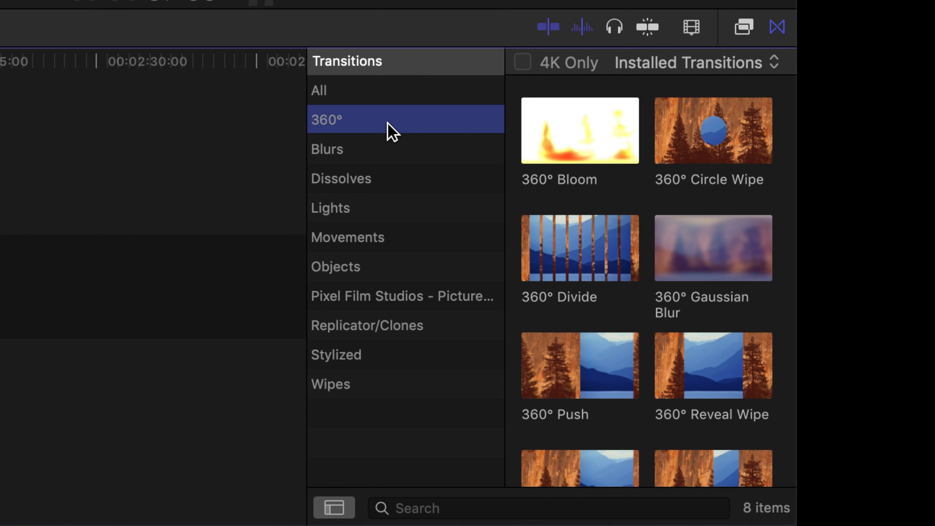
left_click(381, 148)
left_click(384, 183)
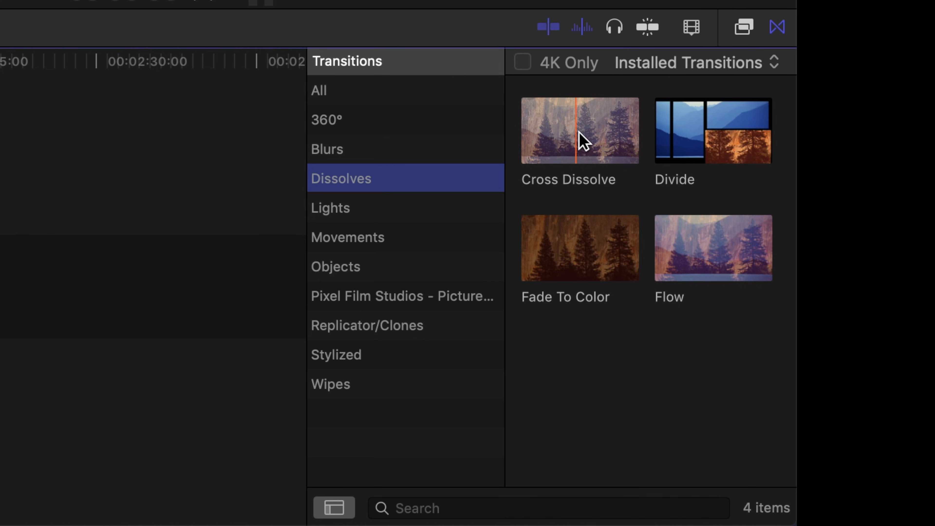
left_click(433, 217)
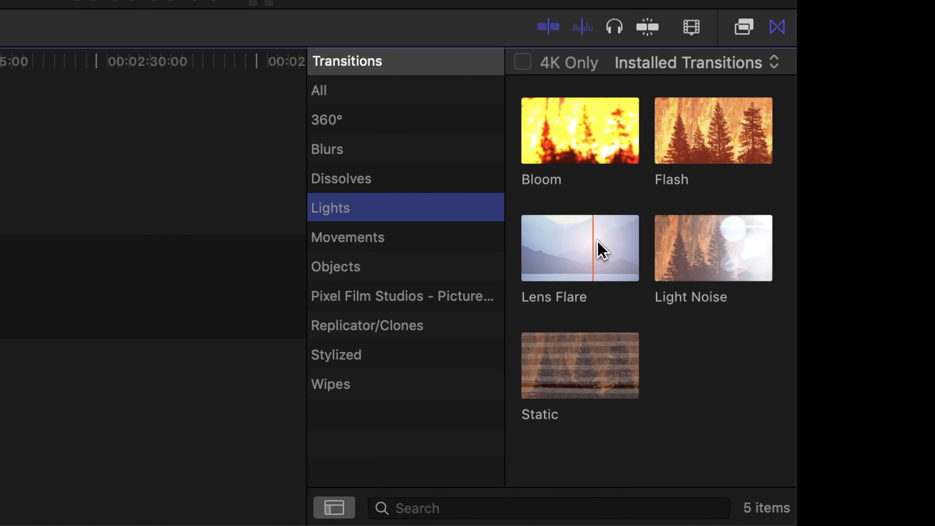
left_click(442, 238)
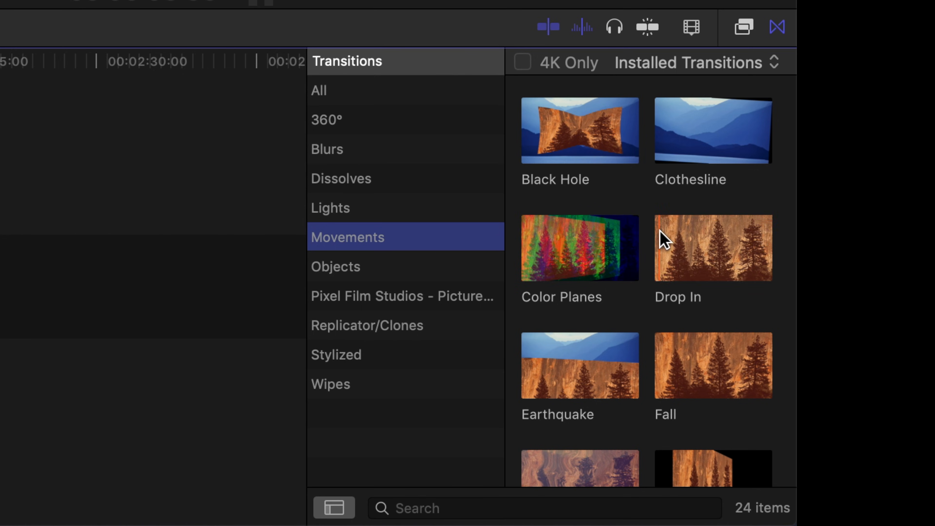
left_click(335, 306)
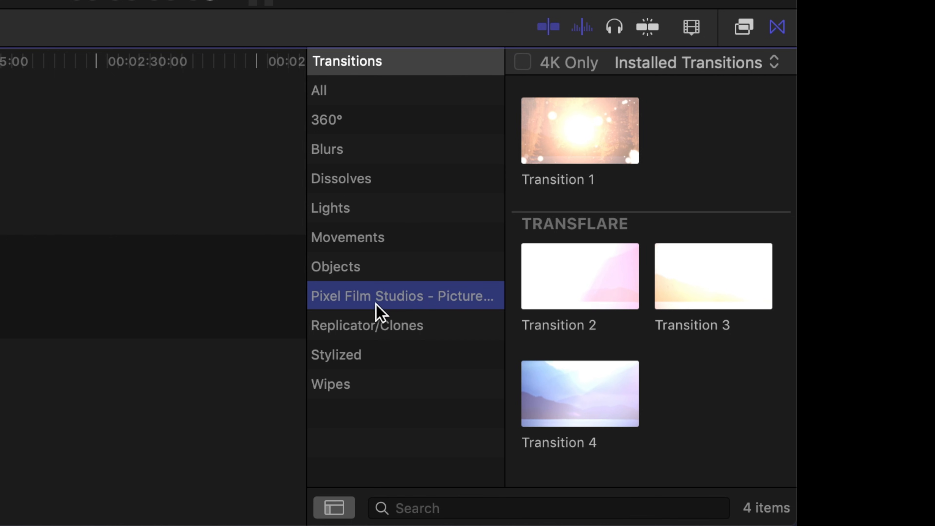
left_click(385, 326)
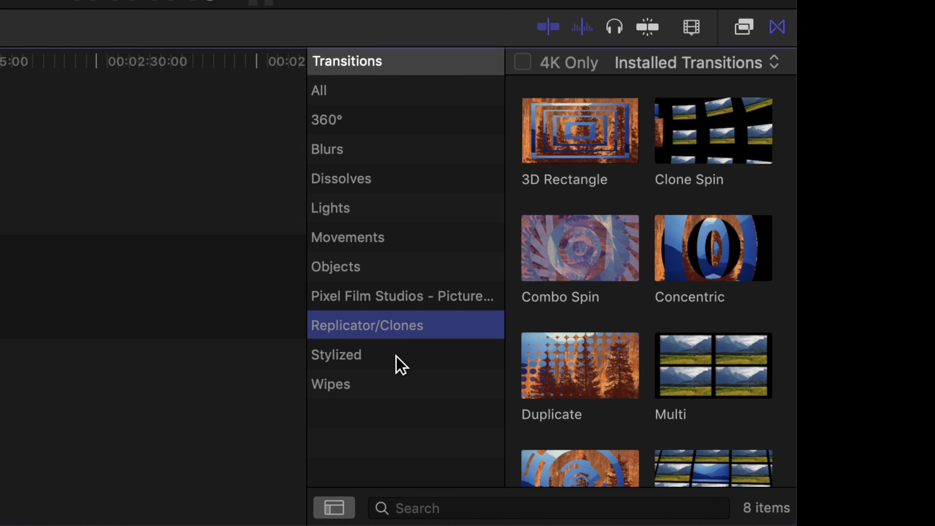
left_click(401, 365)
left_click(414, 384)
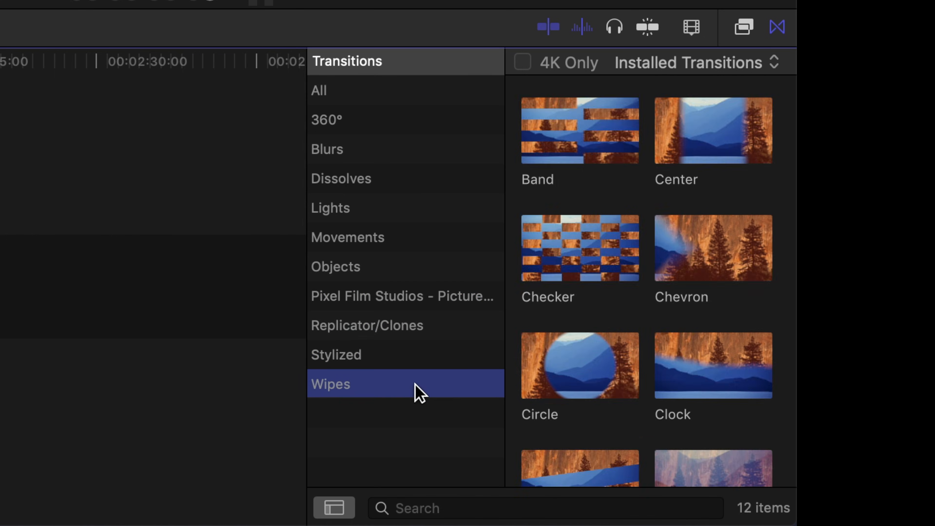
Add a Cross Dissolve transition to the end of the last DJI_0054 clip in the timeline
left_click(376, 179)
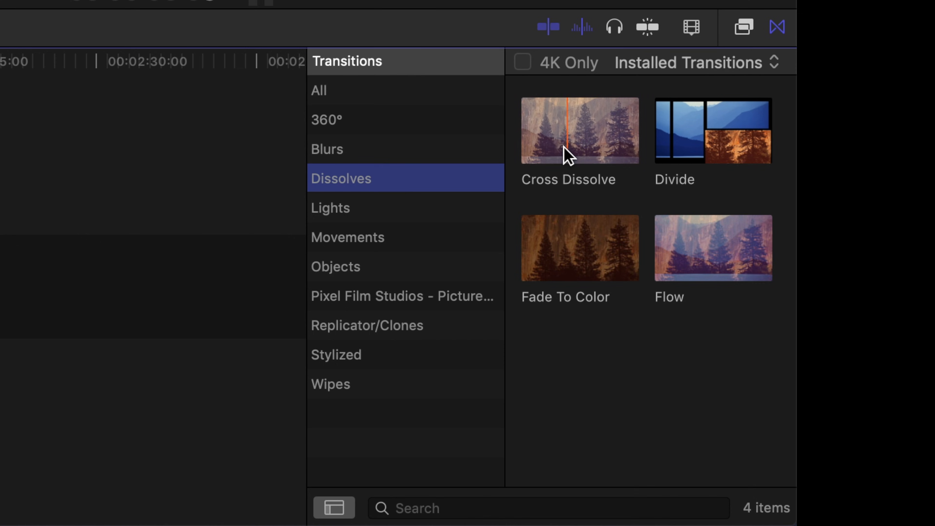
left_click(578, 133)
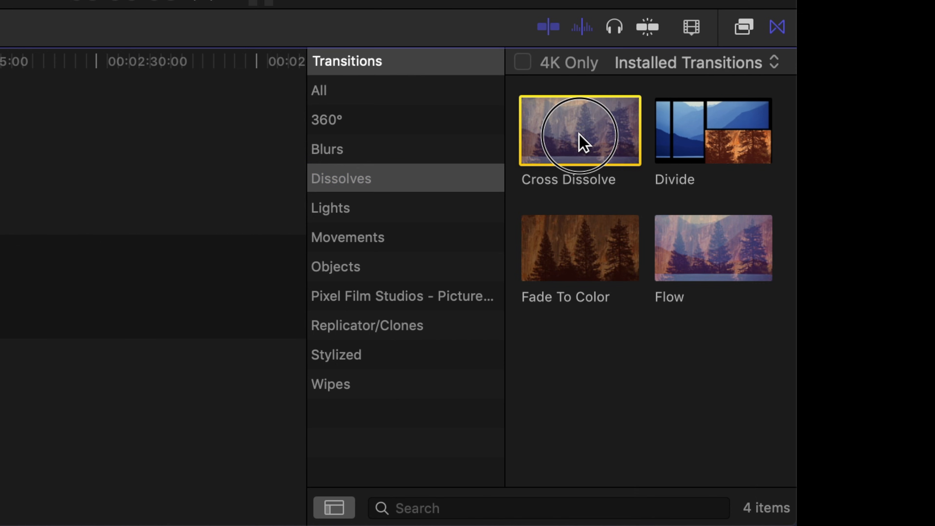
left_click_drag(578, 134, 0, 270)
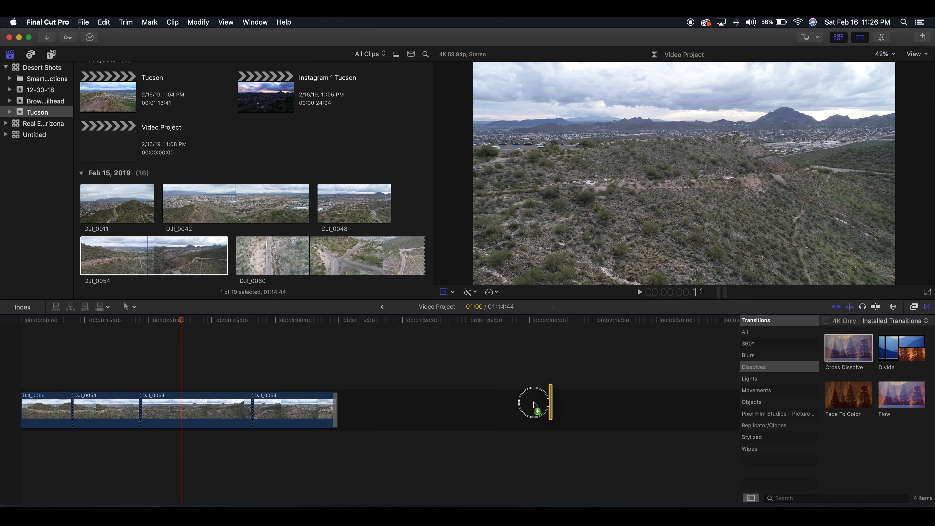
left_click_drag(535, 405, 332, 412)
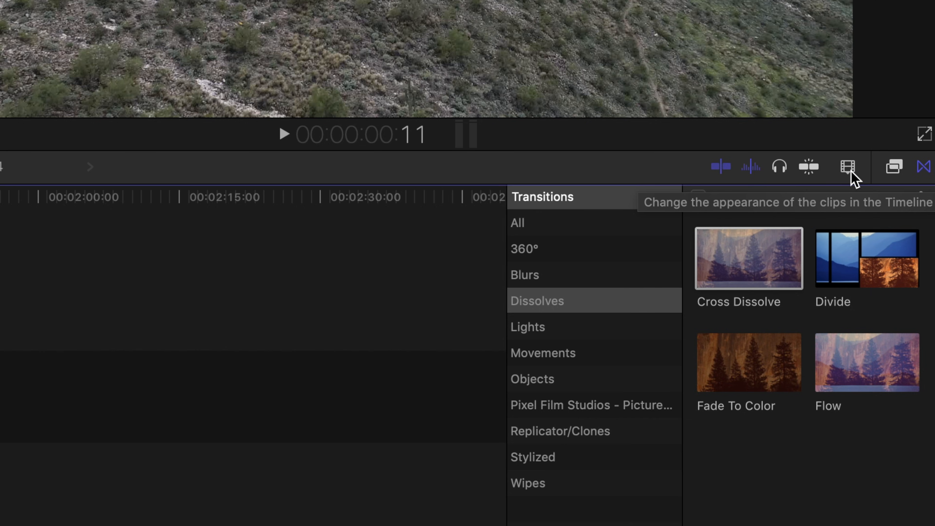
Magnify the timeline for a closer view of the ending Cross Dissolve and play back the fade-out
left_click(851, 173)
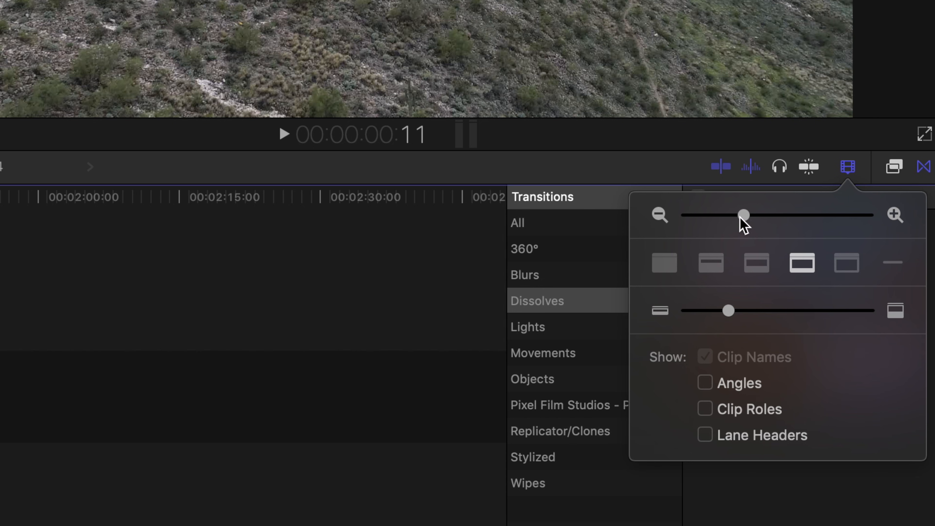
left_click_drag(739, 217, 786, 213)
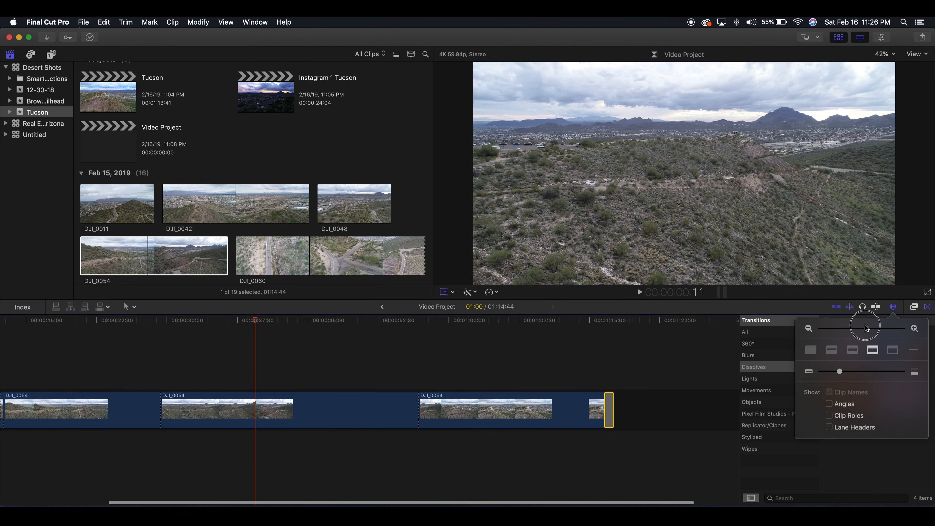
left_click_drag(865, 328, 847, 330)
mouse_move(605, 130)
left_mouse_down()
mouse_move(584, 141)
mouse_move(604, 138)
left_mouse_up()
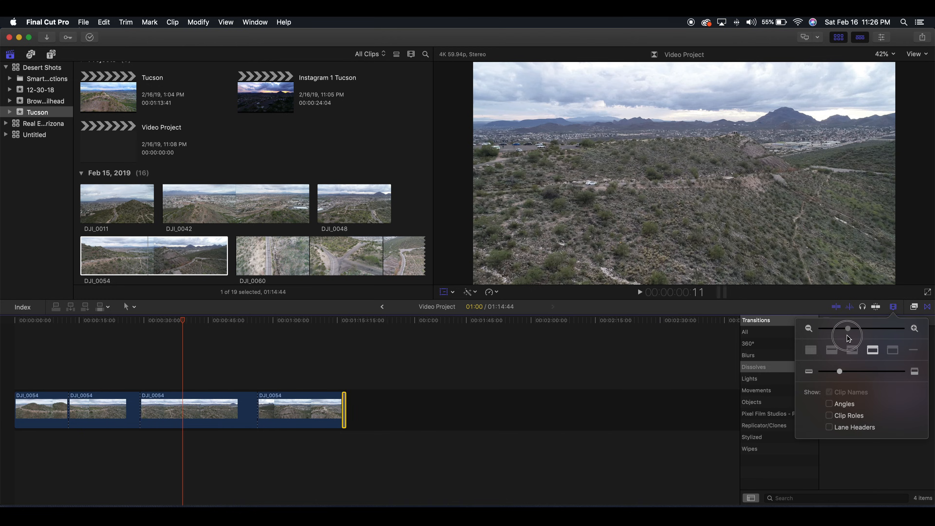
left_click_drag(847, 335, 868, 329)
left_click(703, 423)
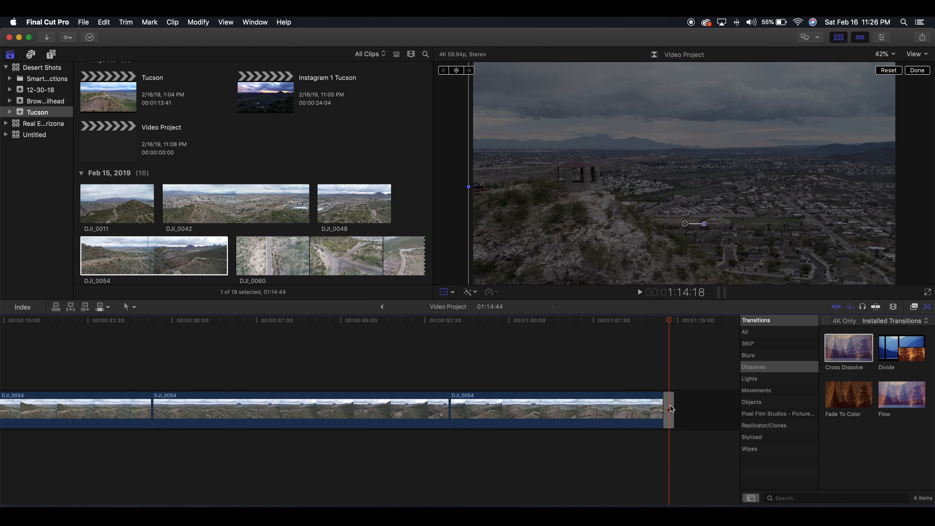
left_click(667, 403)
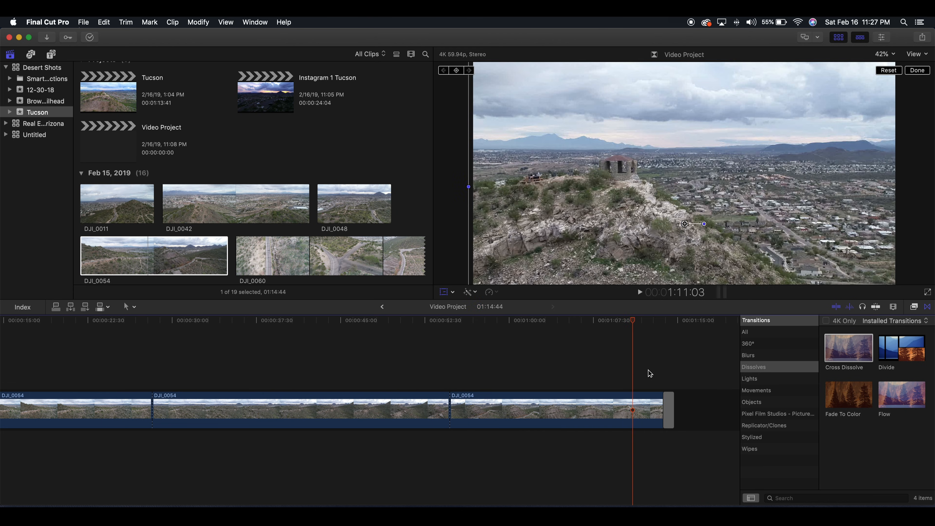
key("space")
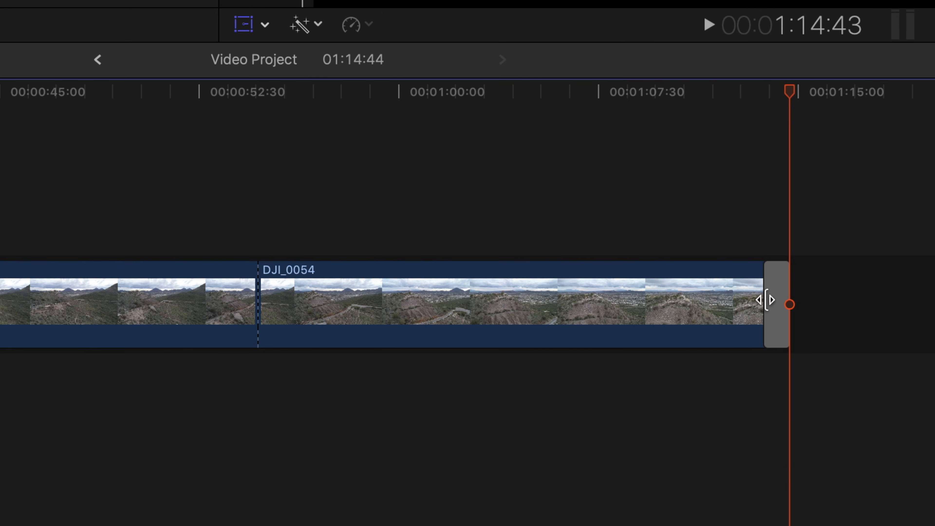
Lengthen the Cross Dissolve at the end of the last clip to about 4 seconds and play it back
left_click(766, 305)
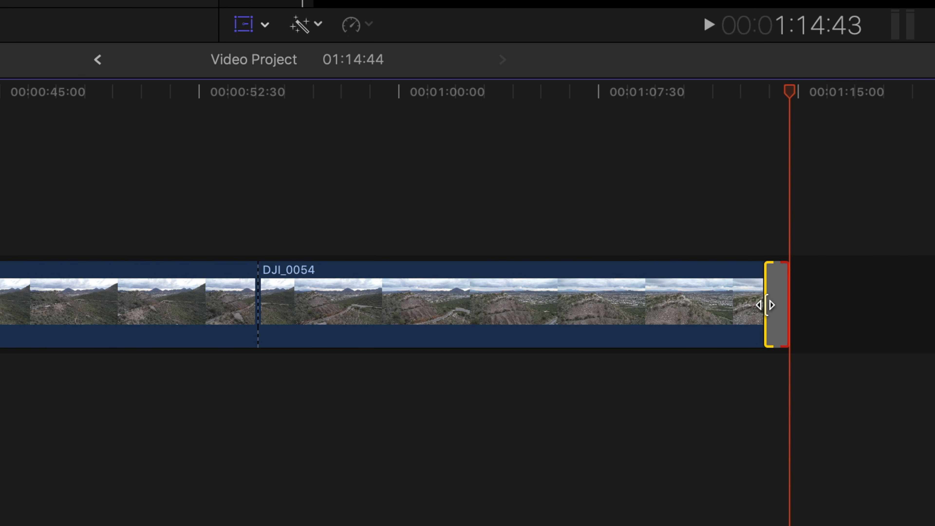
left_click_drag(766, 305, 743, 301)
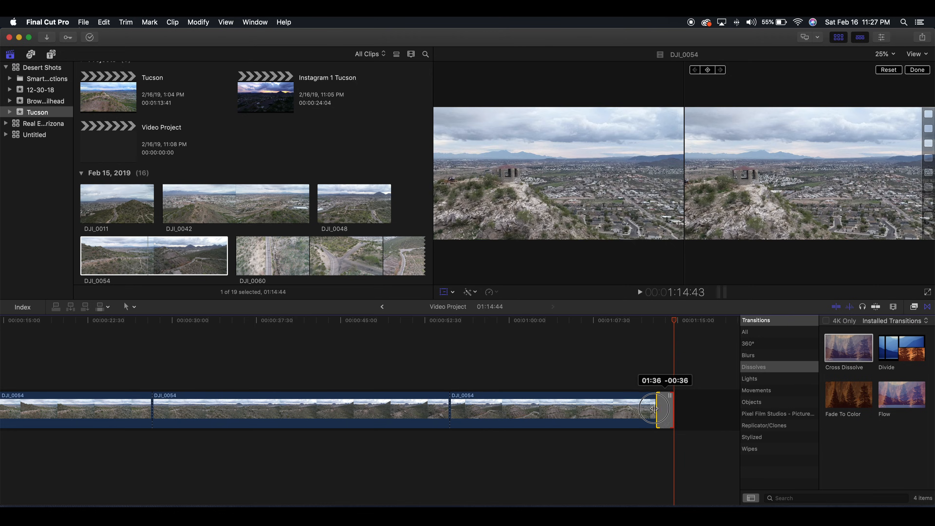
left_click_drag(654, 408, 627, 412)
left_click(615, 374)
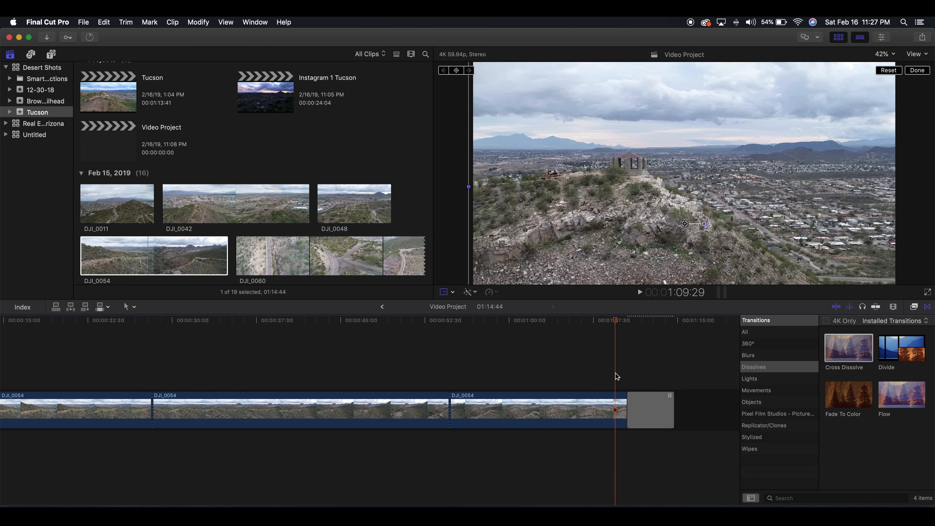
left_click(578, 375)
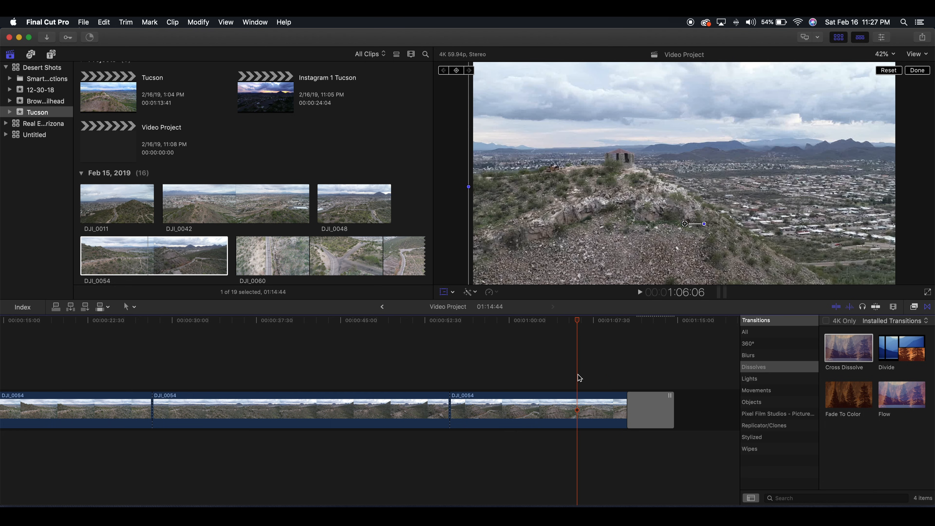
key("space")
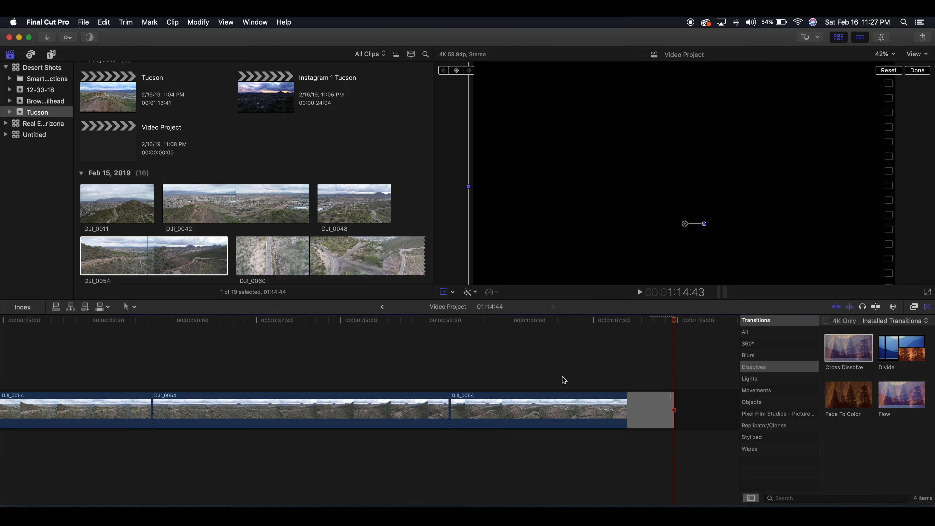
Add a Directional blur transition to the start of the first DJI_0054 clip
scroll(567, 379, "left", 10)
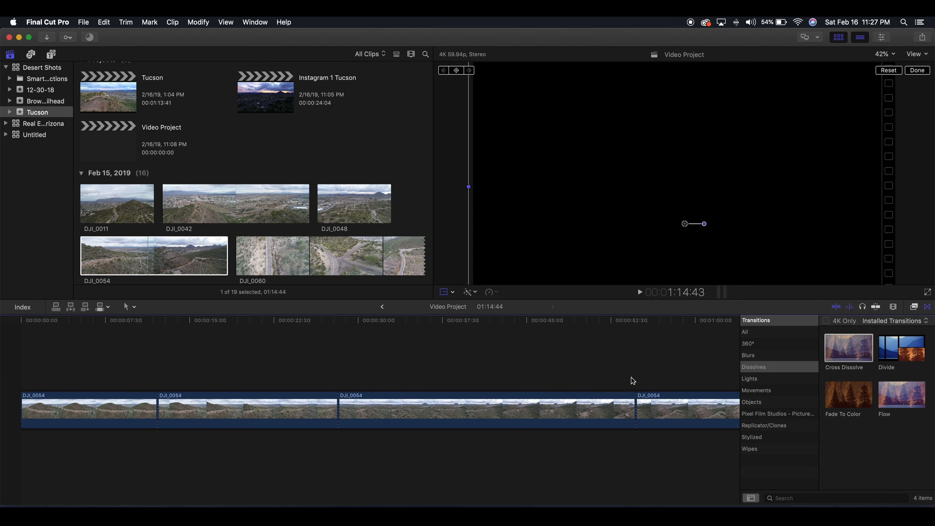
left_click(784, 356)
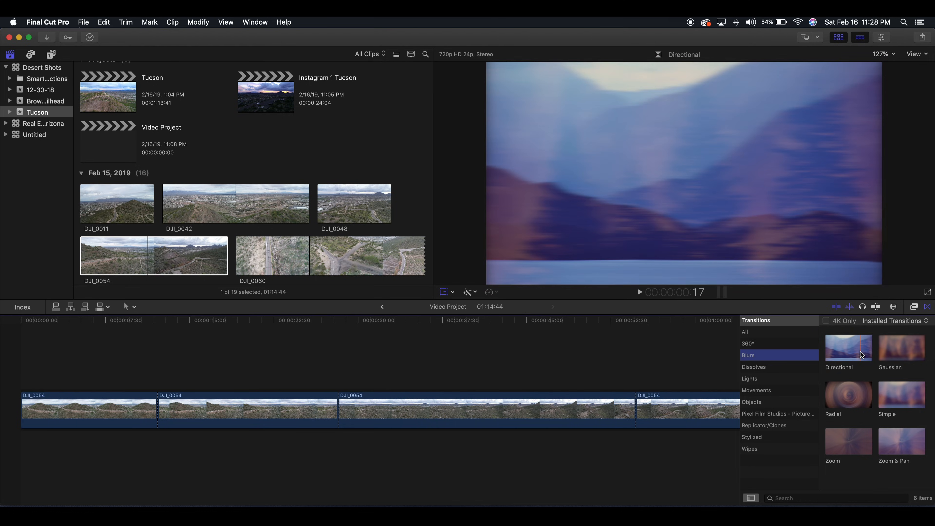
left_click_drag(861, 354, 35, 413)
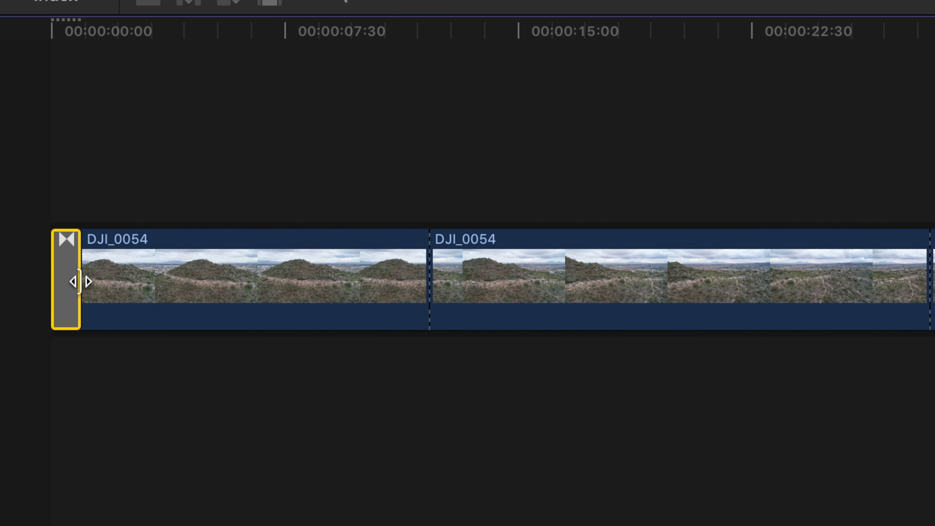
Lengthen the Directional transition at the start of the first clip
left_click(80, 281)
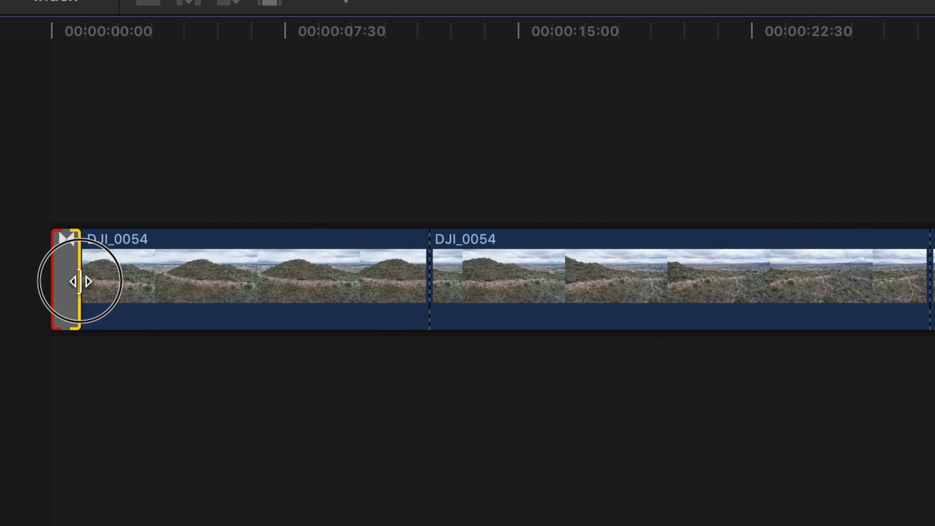
left_click_drag(79, 281, 129, 274)
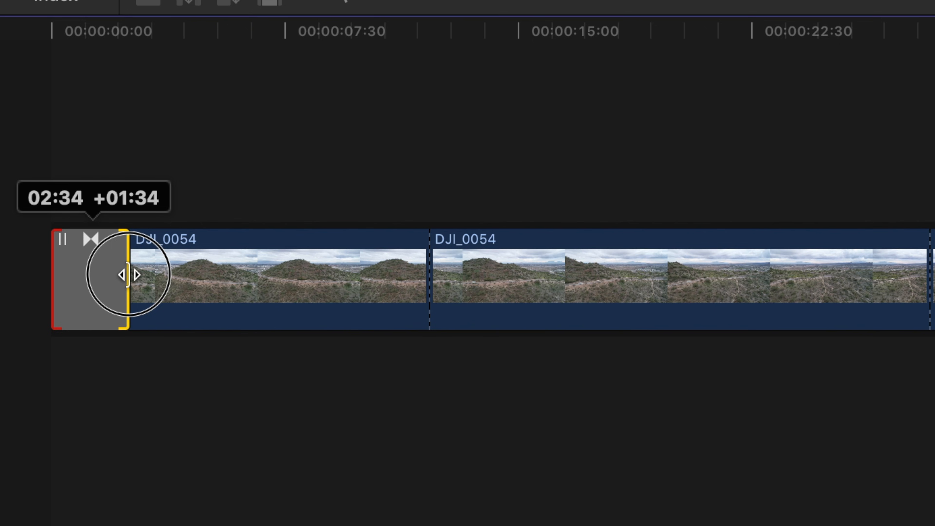
left_click_drag(129, 275, 83, 284)
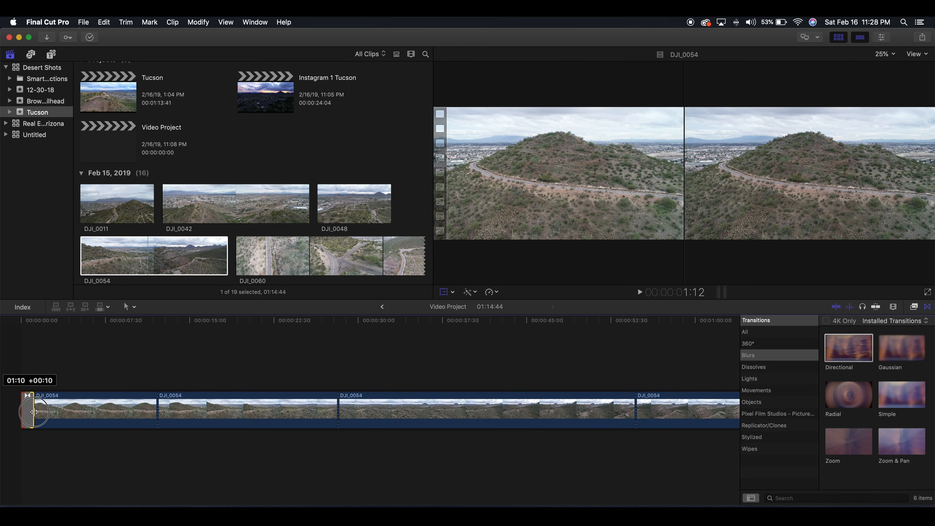
left_click_drag(33, 412, 44, 408)
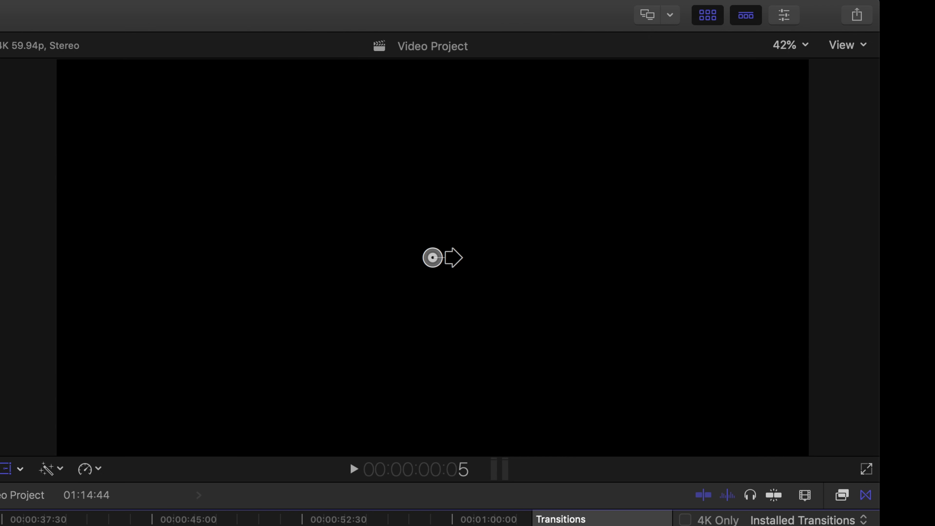
Play back the Directional transition at the start of the project
key("space")
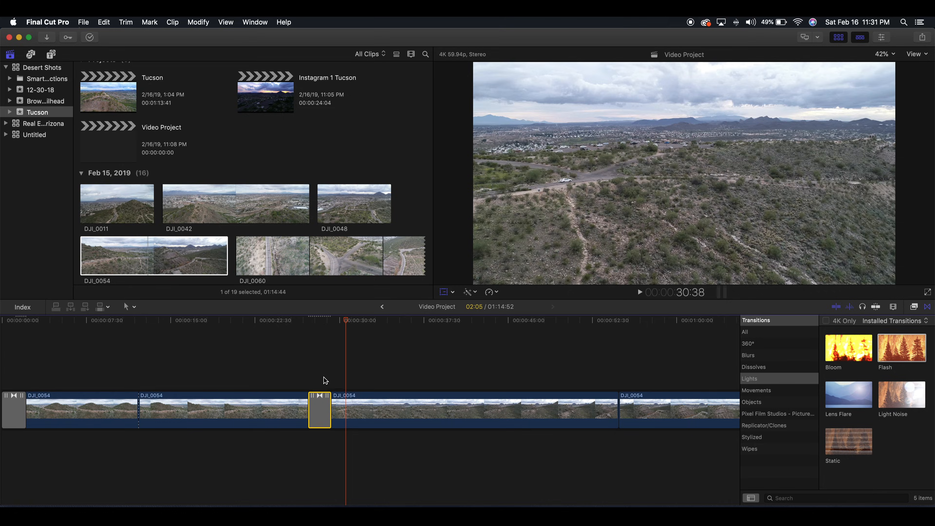
Lengthen the Flash transition between the second and third DJI_0054 clips to 06:20 in the precision editor
left_click(321, 377)
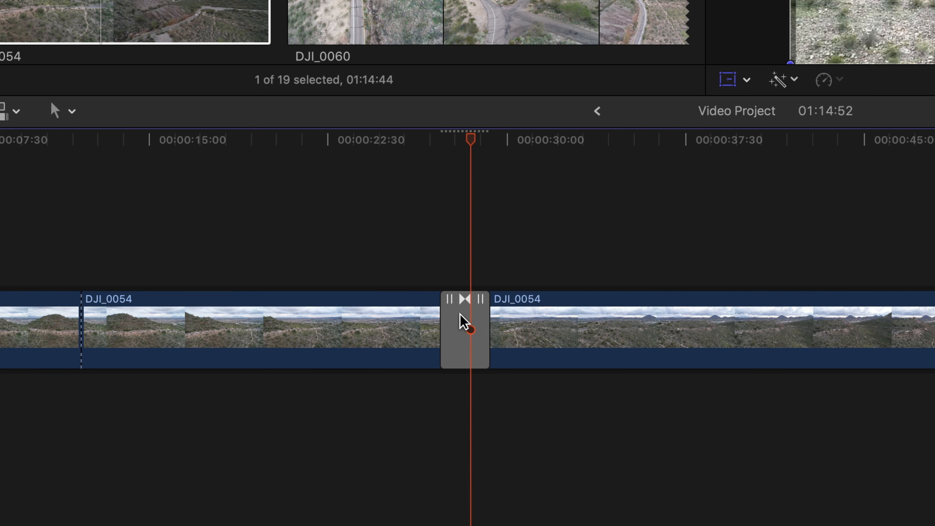
left_click(317, 403)
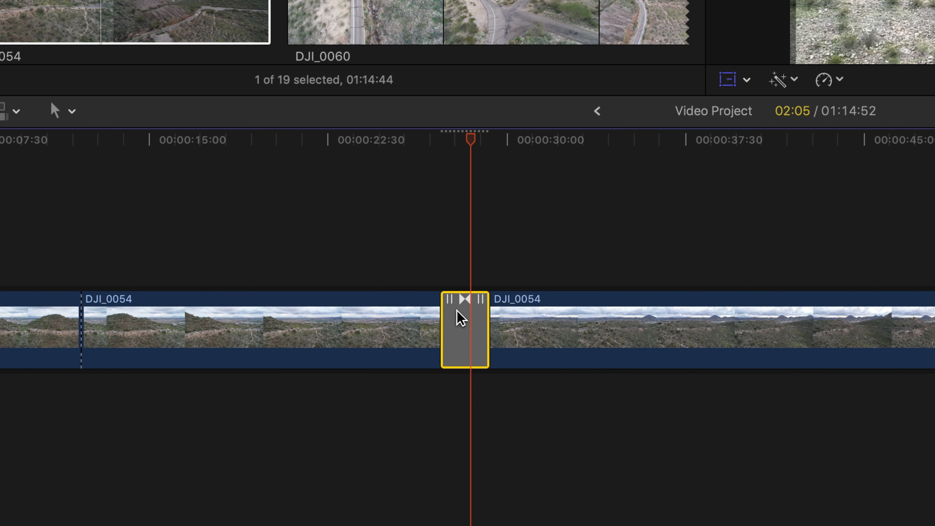
double_click(456, 311)
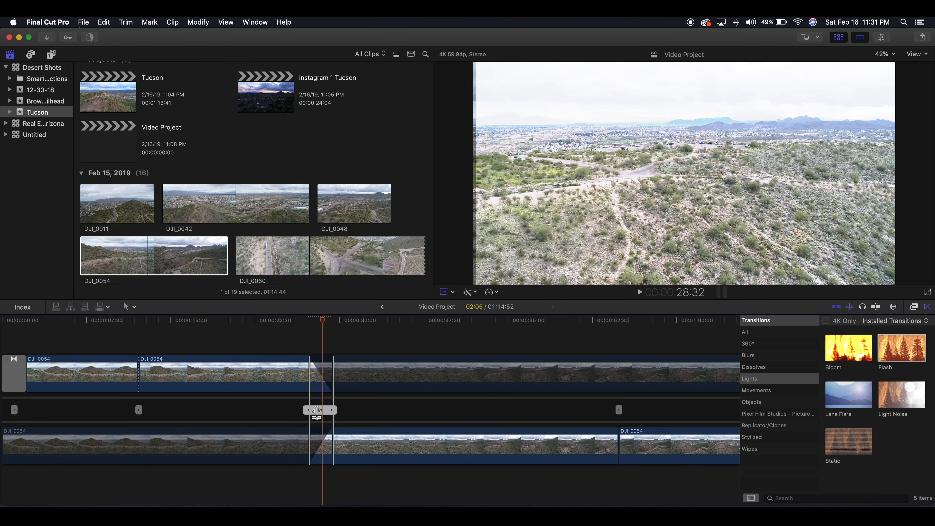
left_click_drag(305, 410, 278, 409)
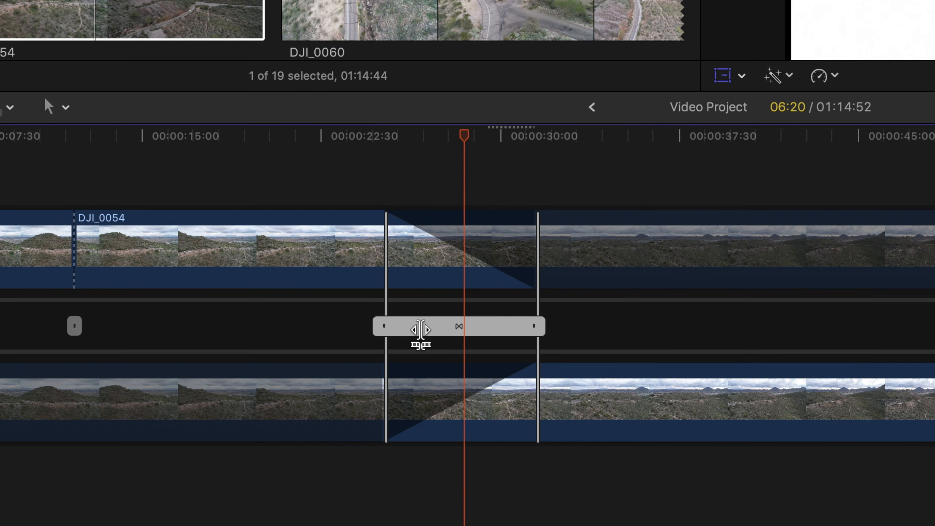
double_click(420, 328)
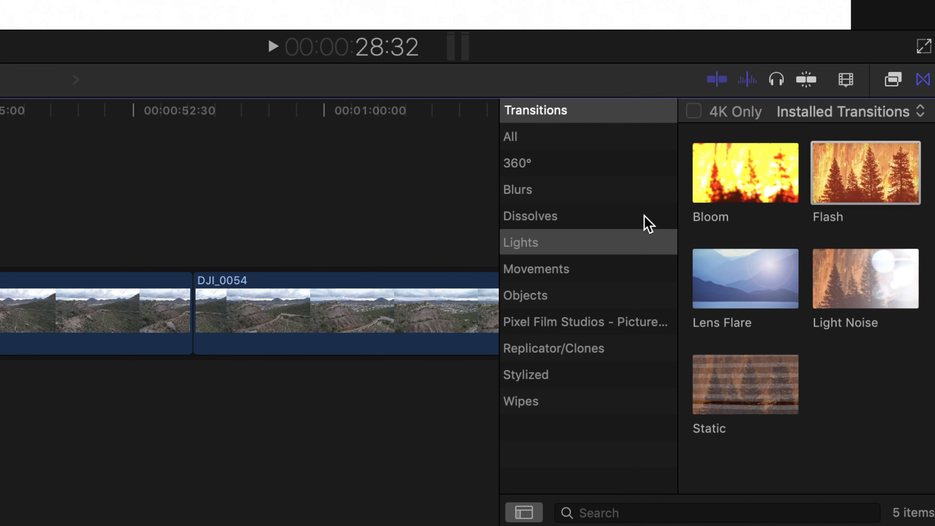
Try the 4K Only filter on the Lights transitions and switch it back off
left_click(694, 111)
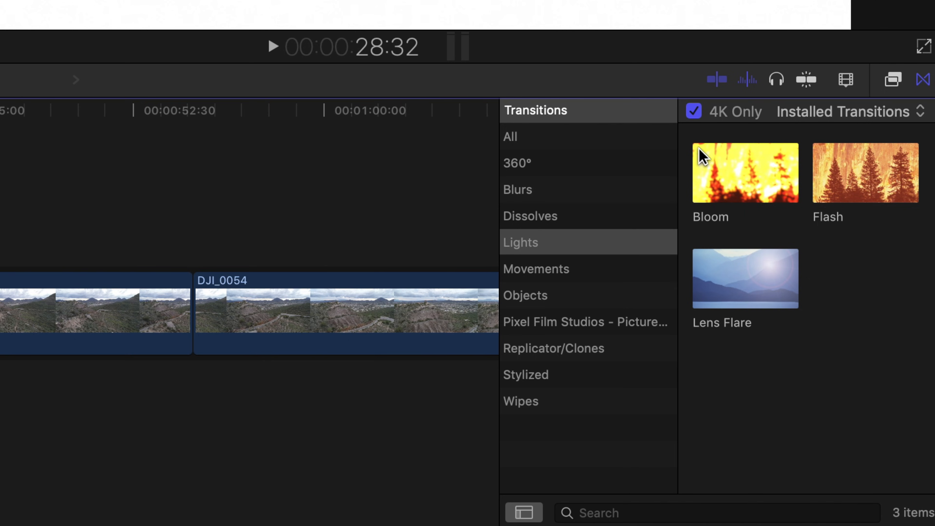
left_click(692, 110)
left_click(693, 111)
left_click(693, 110)
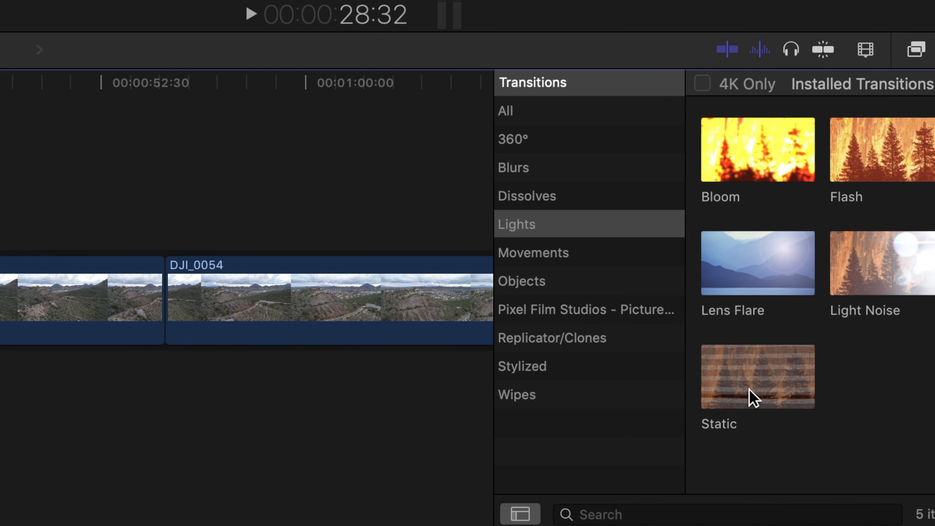
Add the Static transition at the cut between the third and fourth DJI_0054 clips and play it back
left_click_drag(846, 449, 650, 412)
left_click_drag(273, 310, 164, 308)
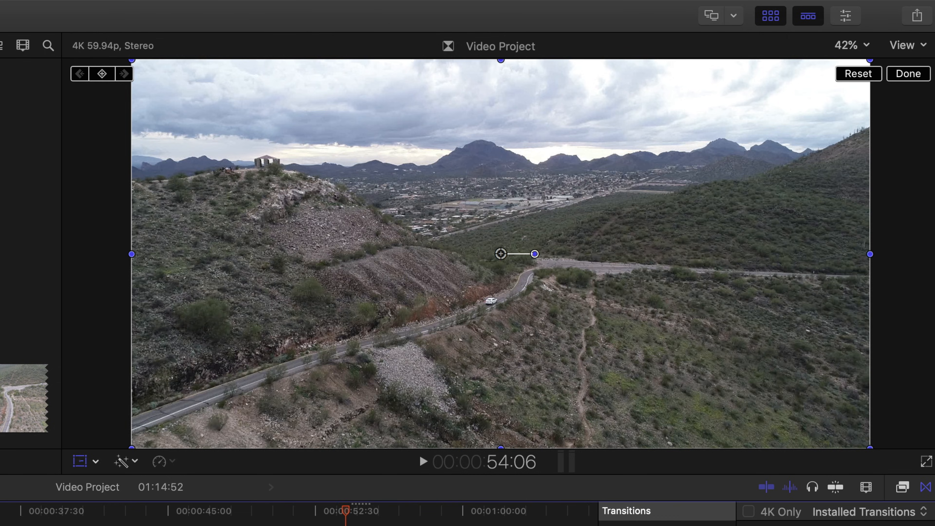
key("space")
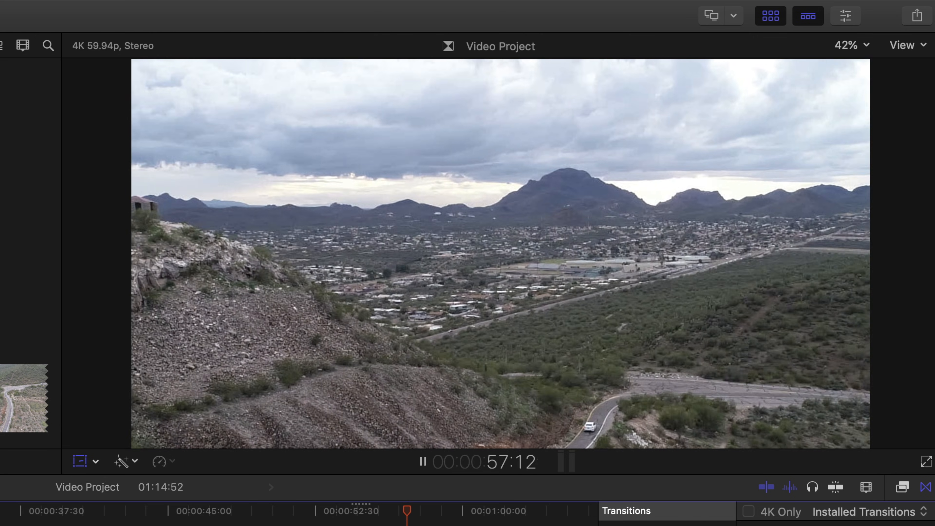
key("space")
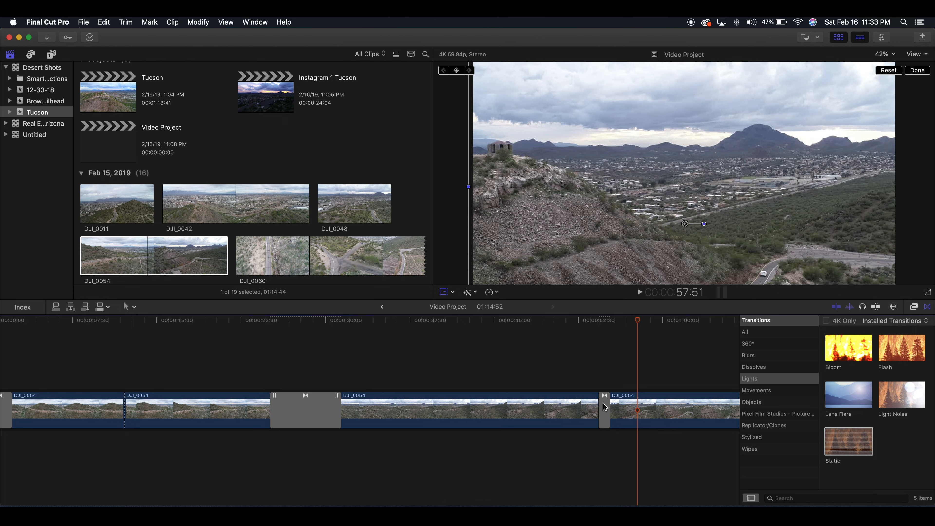
Delete the Static transition between the third and fourth DJI_0054 clips
left_click(602, 404)
key("Delete")
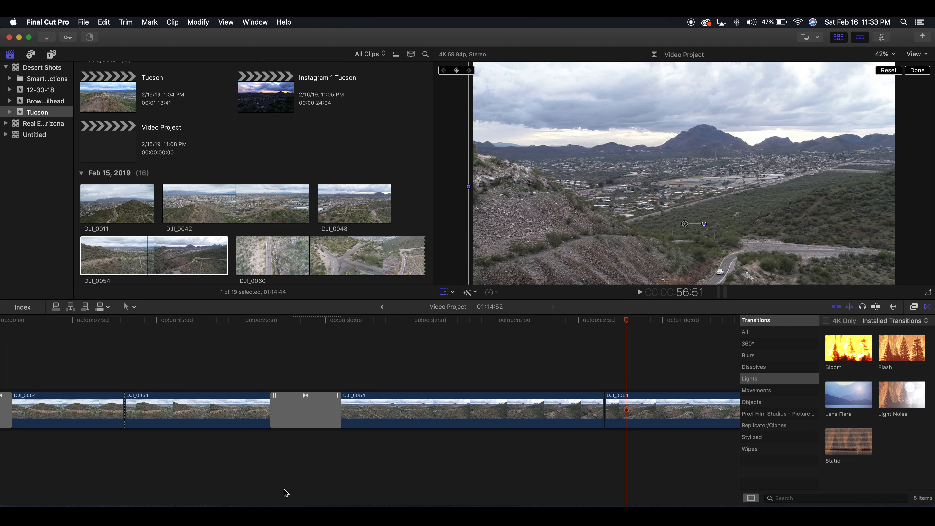
Scrub from the start of the timeline to the cut between the first and second DJI_0054 clips
left_click(79, 324)
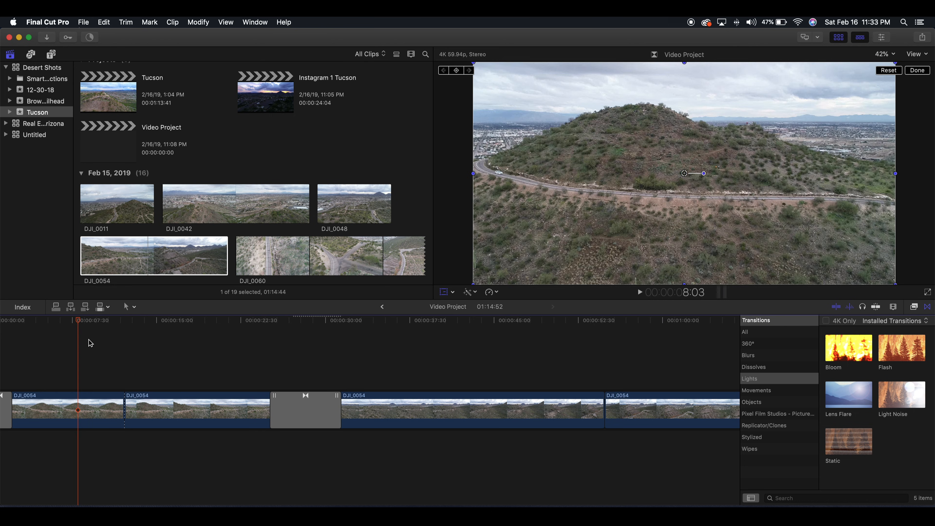
scroll(90, 343, "left", 3)
left_click(35, 322)
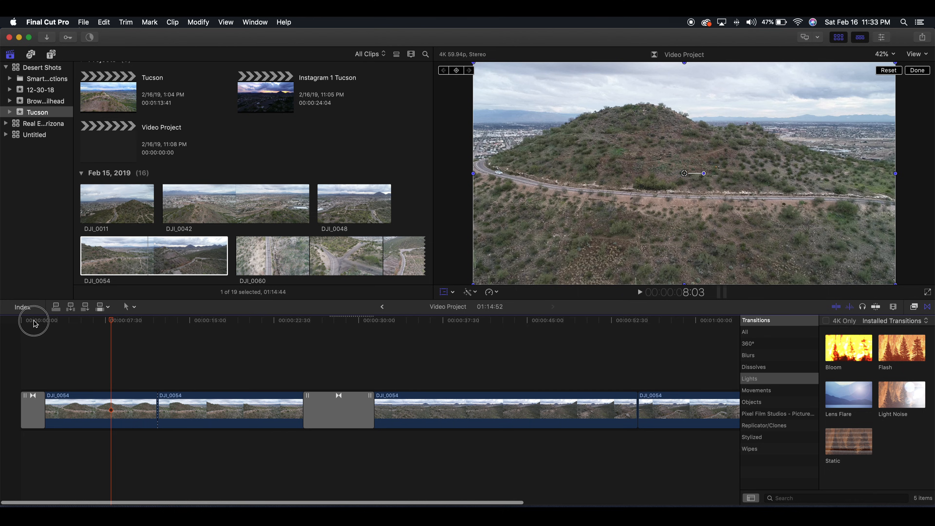
left_click_drag(35, 323, 161, 328)
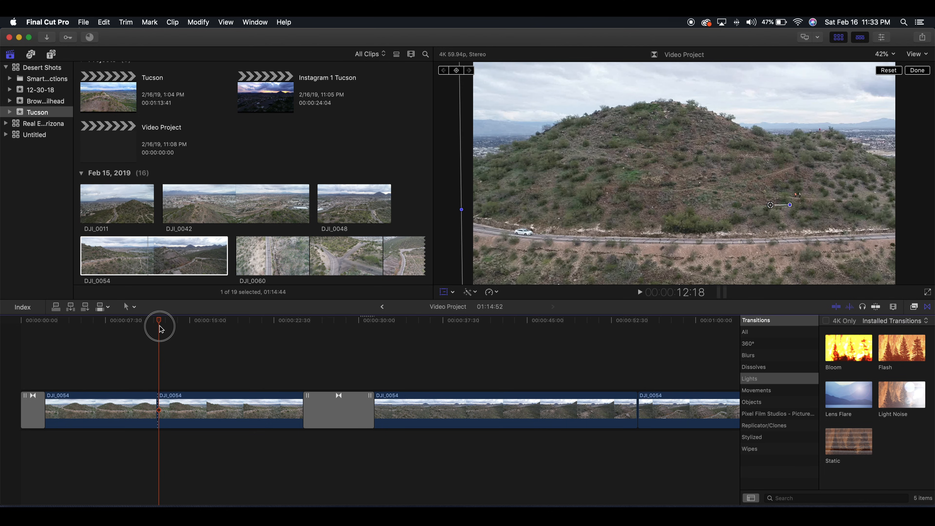